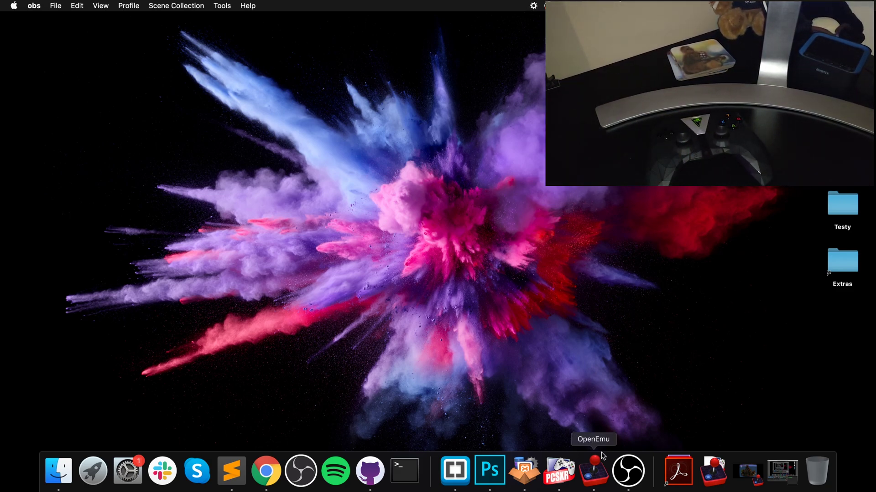
Step: Switch to PCSXR and open its preferences
click(555, 471)
click(68, 6)
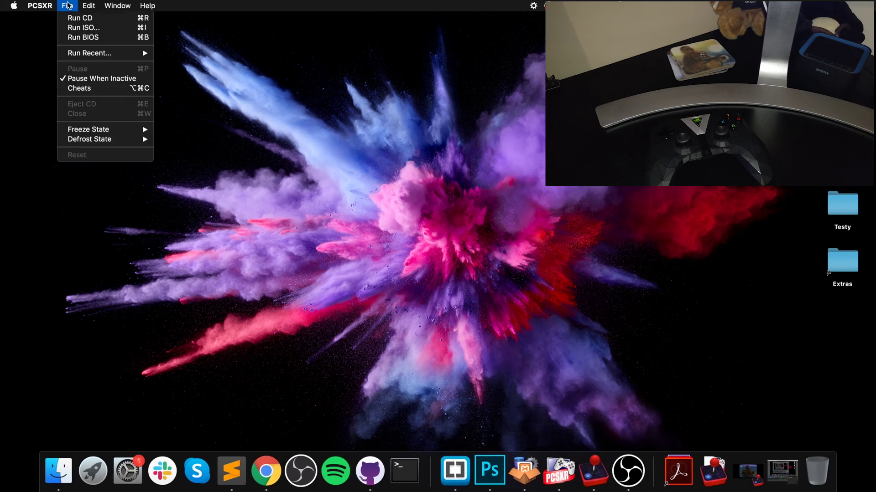
mouse_move(57, 8)
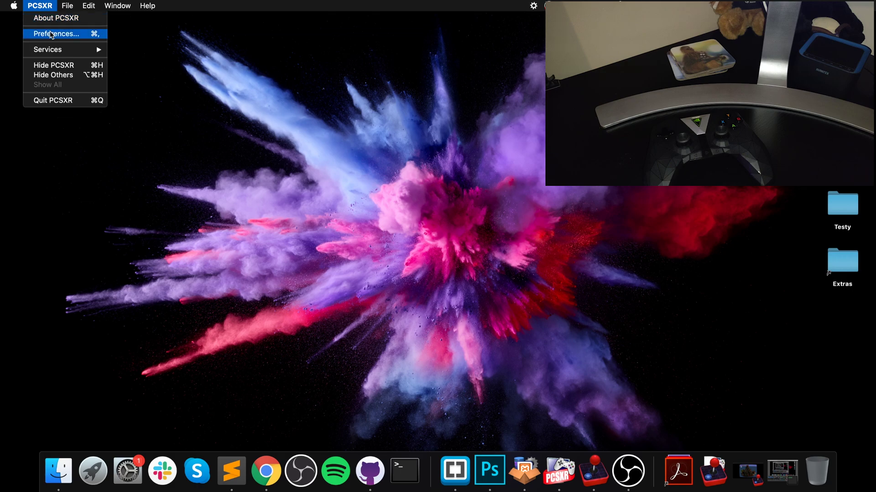
click(51, 33)
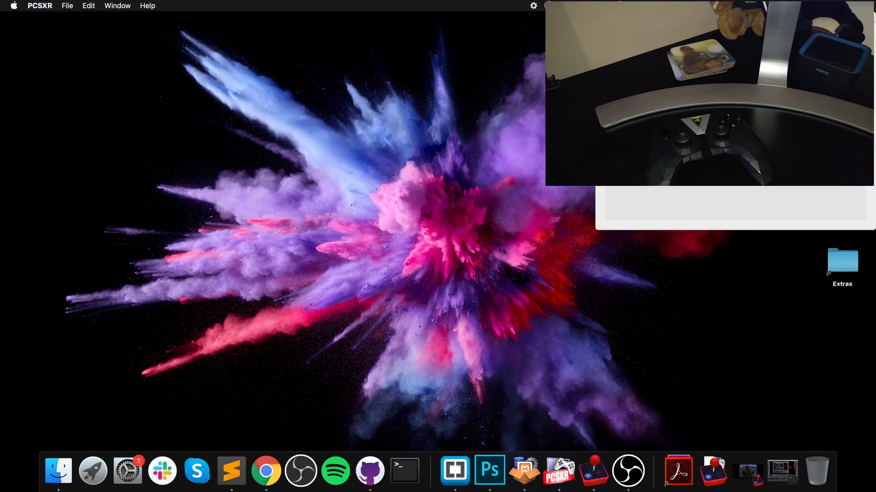
Step: Reopen the input configuration and use NVIDIA Controller v01.04 as the device for Controller 1
click(428, 106)
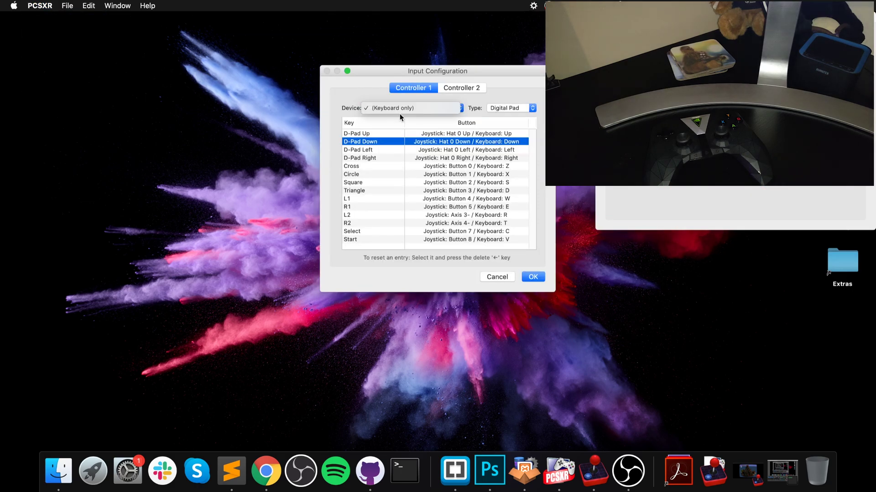
click(333, 74)
click(487, 275)
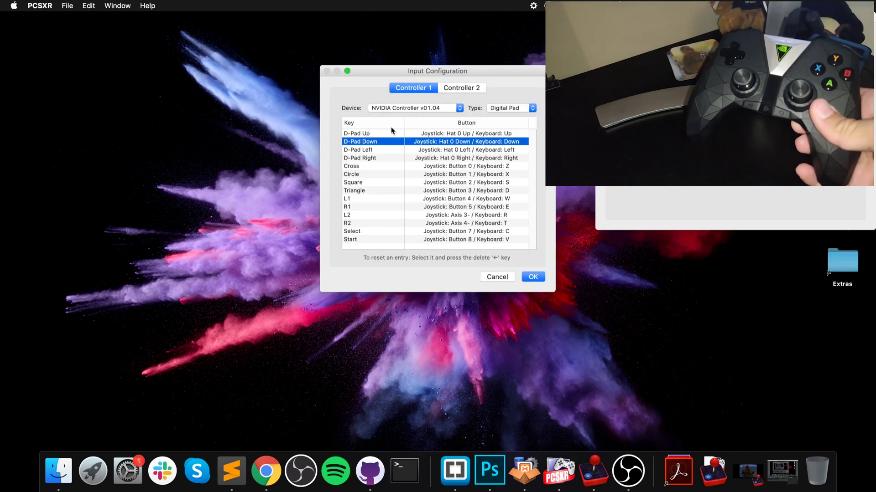
click(420, 133)
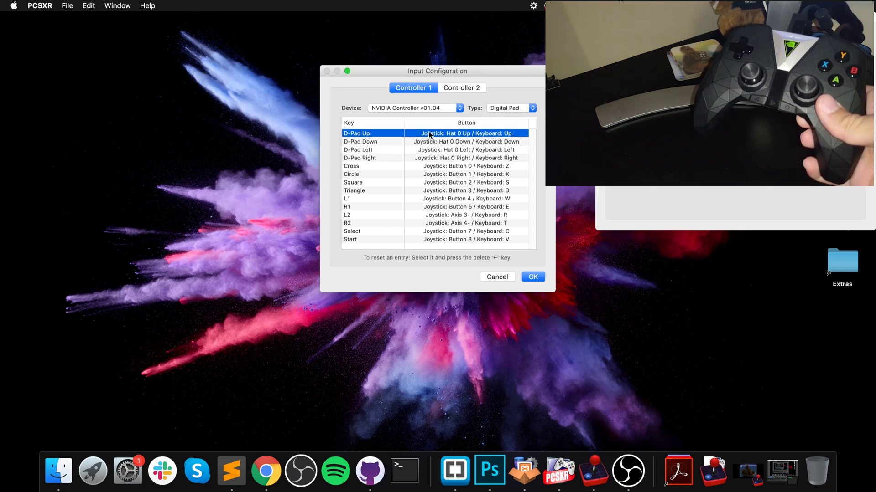
key(Up)
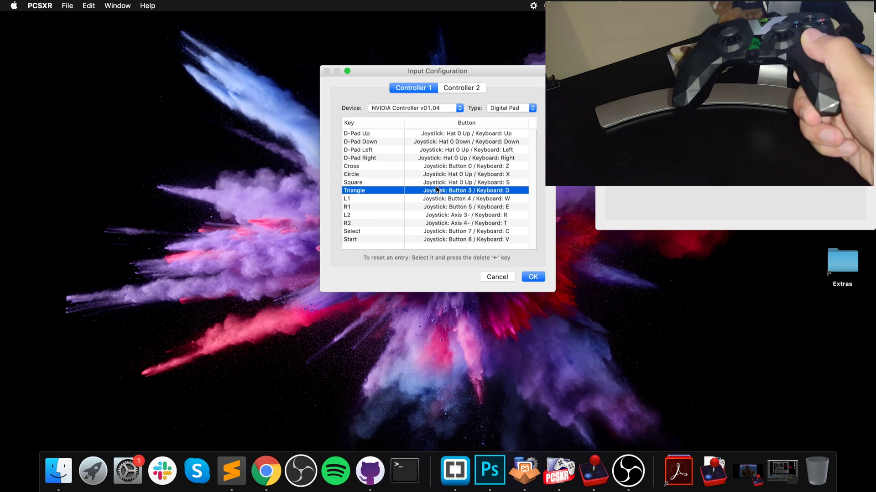
click(485, 277)
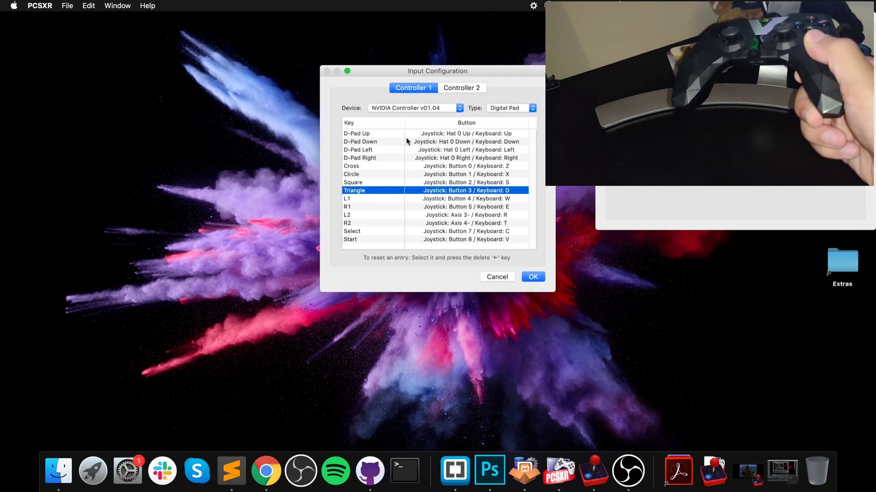
Step: Map the four D-pad directions to joystick Hat 0, Cross to Button 0, Circle to Button 1, and Square and Triangle to Button 3
click(406, 133)
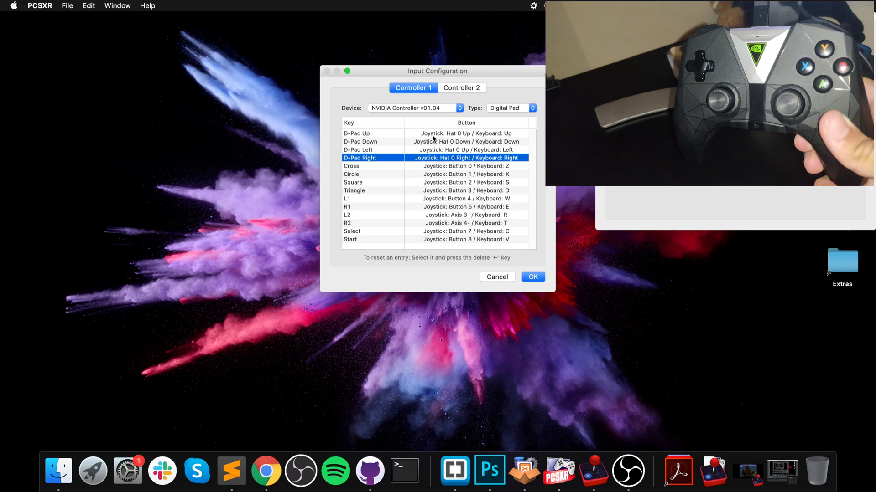
double_click(431, 135)
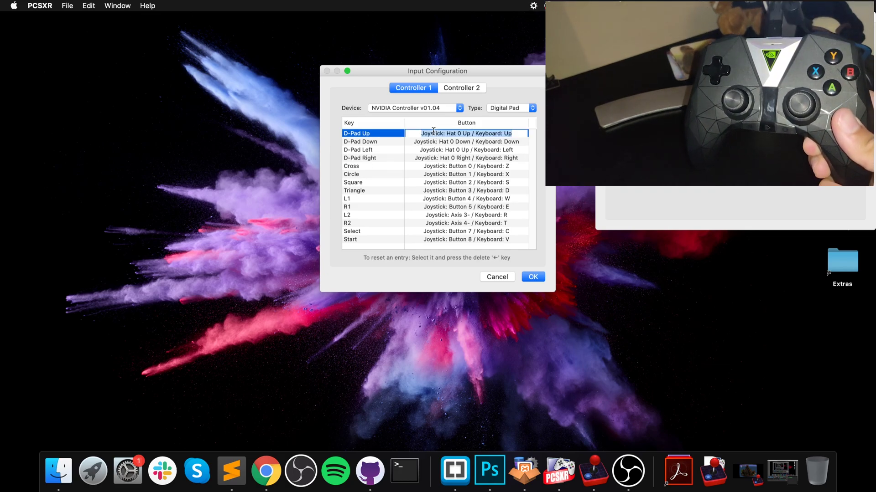
key(Up)
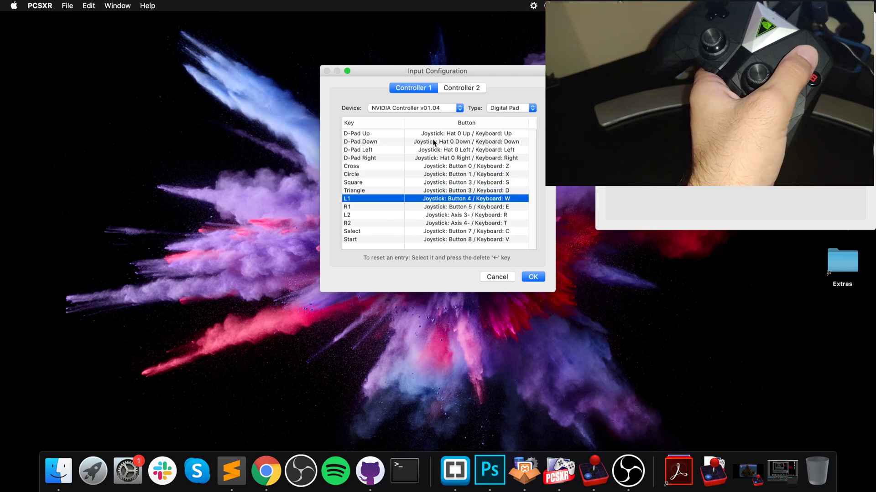
key(Up)
key(Up)
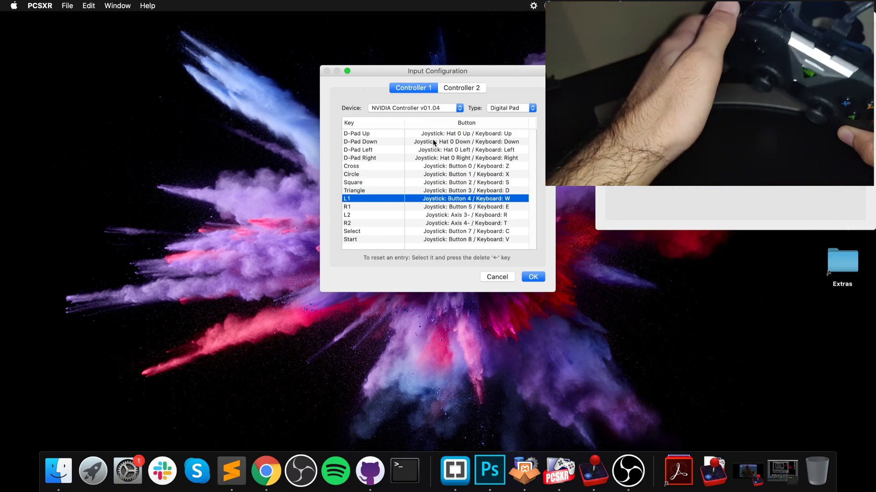
Step: Map L1 to joystick Button 4, R1 to Button 5, L2 to Axis 3- and R2 to Axis 4-
key(Return)
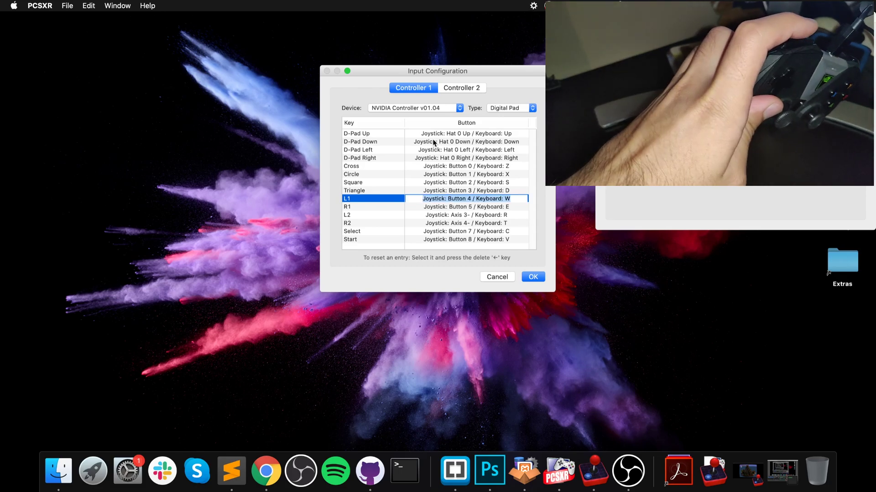
key(Return)
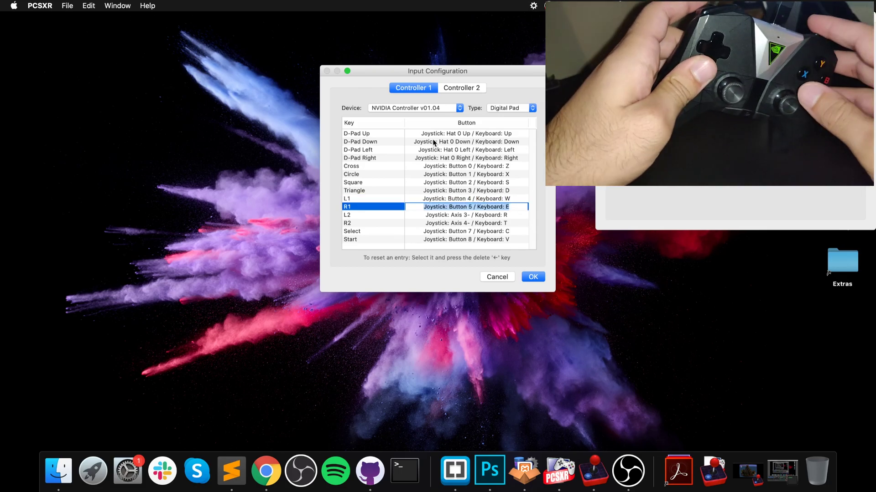
key(Return)
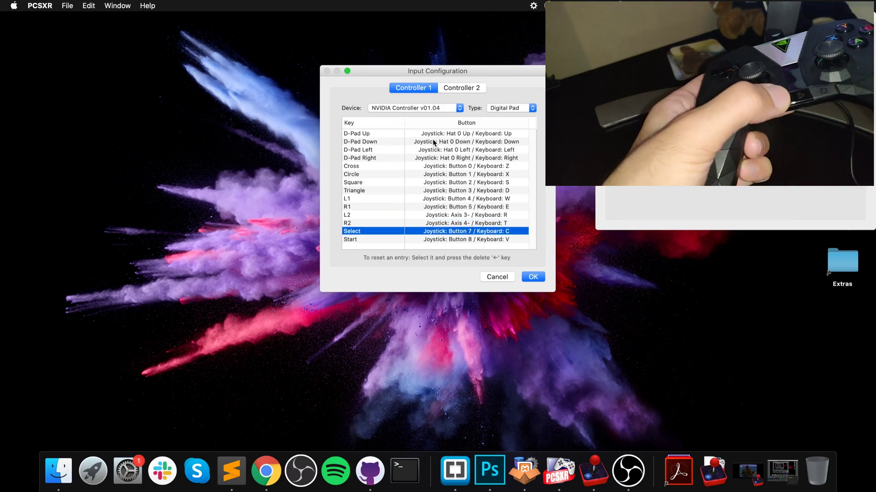
Step: Map Select to joystick Button 6 and Start to the keyboard's Return key, and close the input configuration
key(Return)
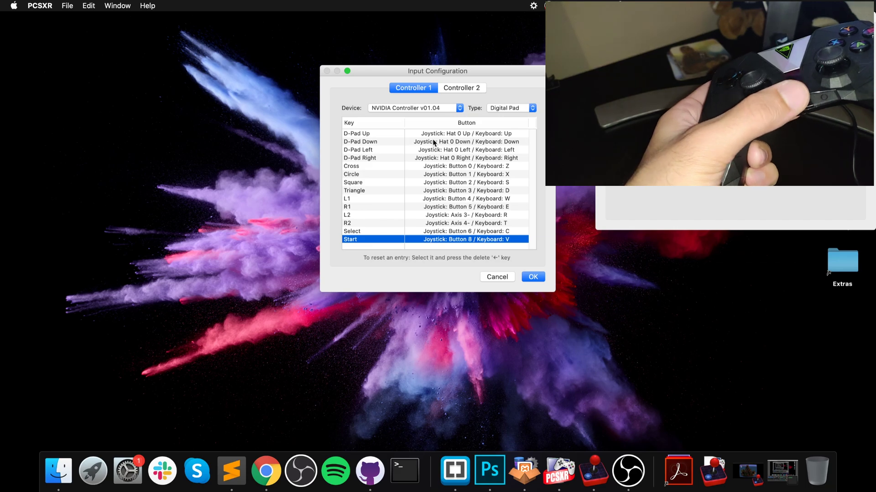
key(Return)
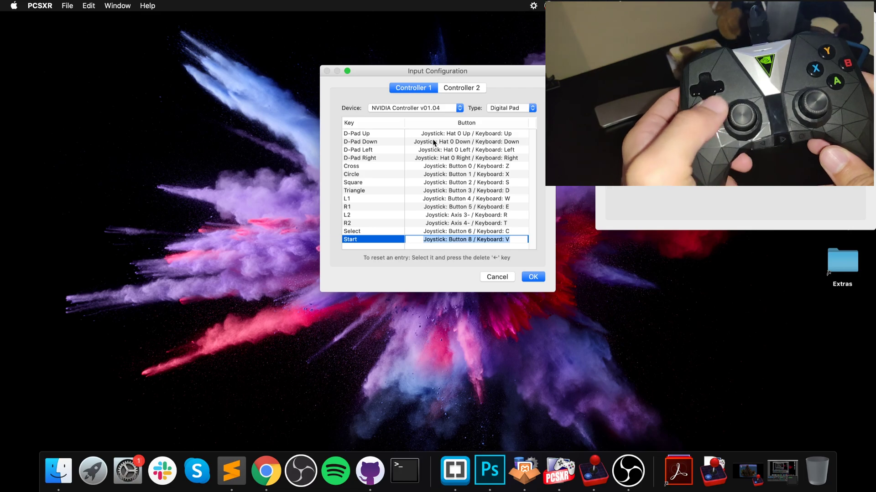
key(Return)
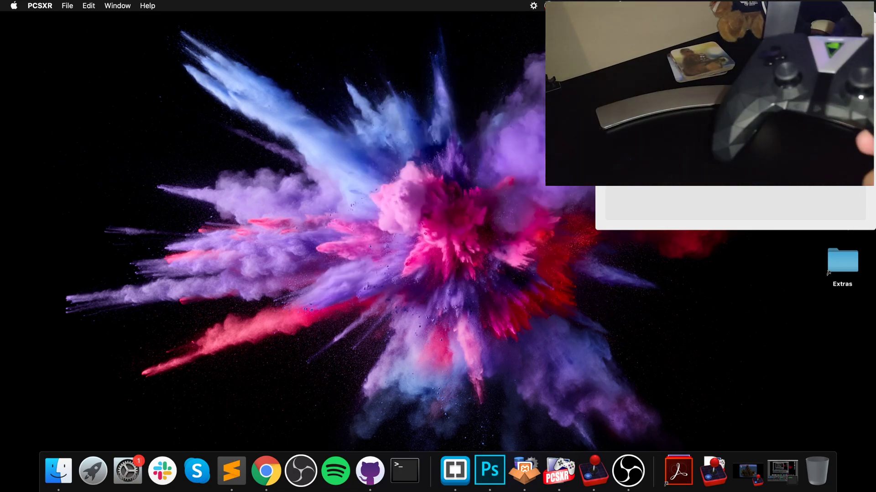
Step: Reopen the input configuration, remap Select to joystick Button 7 and save the controller settings
click(602, 196)
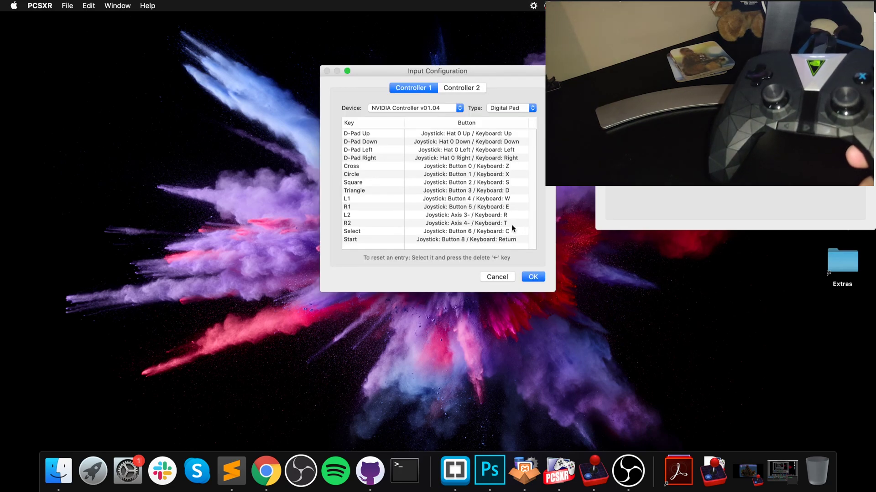
click(498, 222)
double_click(496, 231)
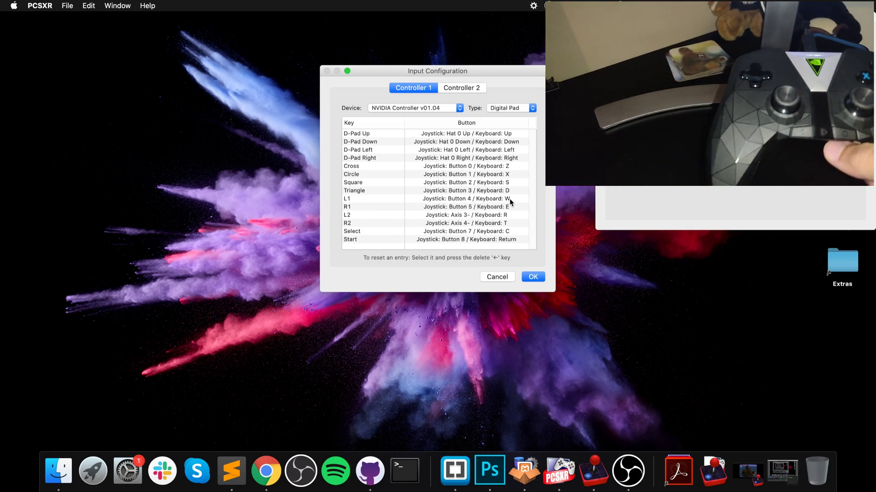
click(530, 277)
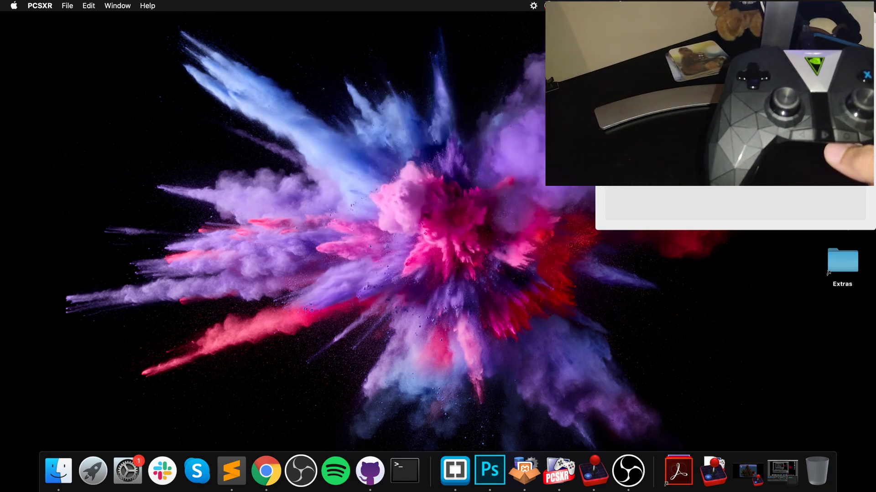
Step: Run the recent game Crash Bandicoot.cue and defrost its saved state from Slot 0
click(40, 6)
mouse_move(67, 6)
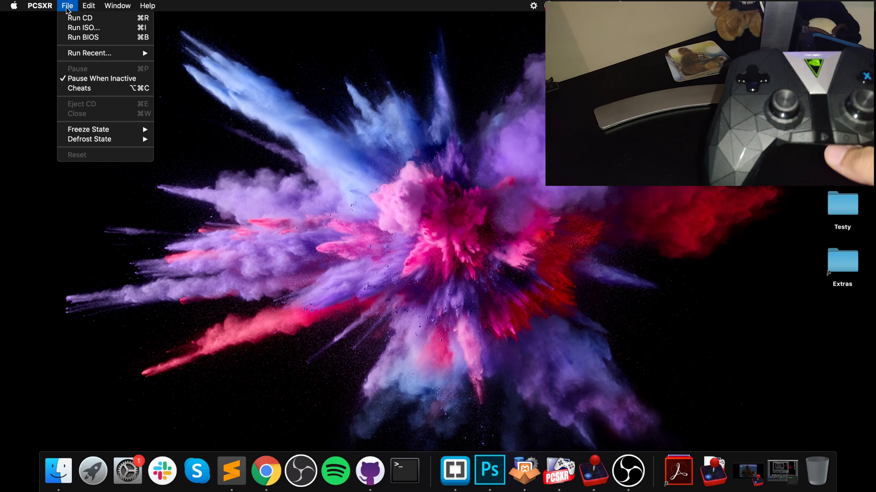
mouse_move(75, 53)
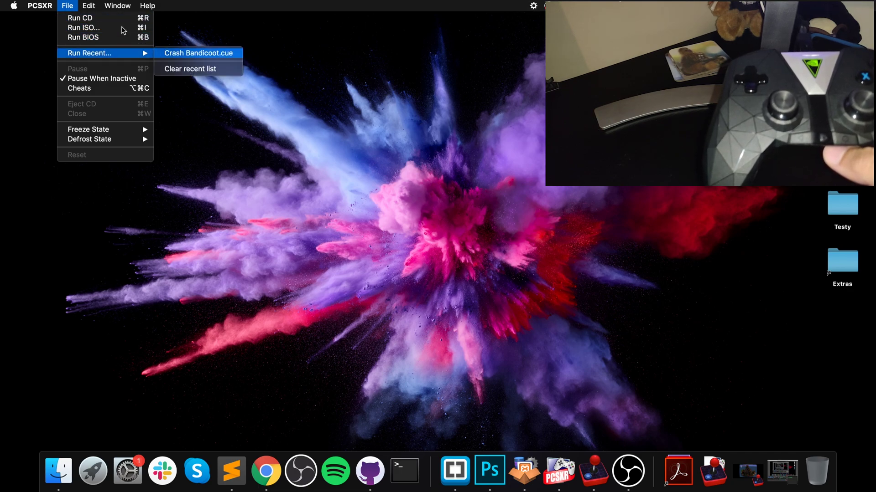
key(Return)
click(68, 5)
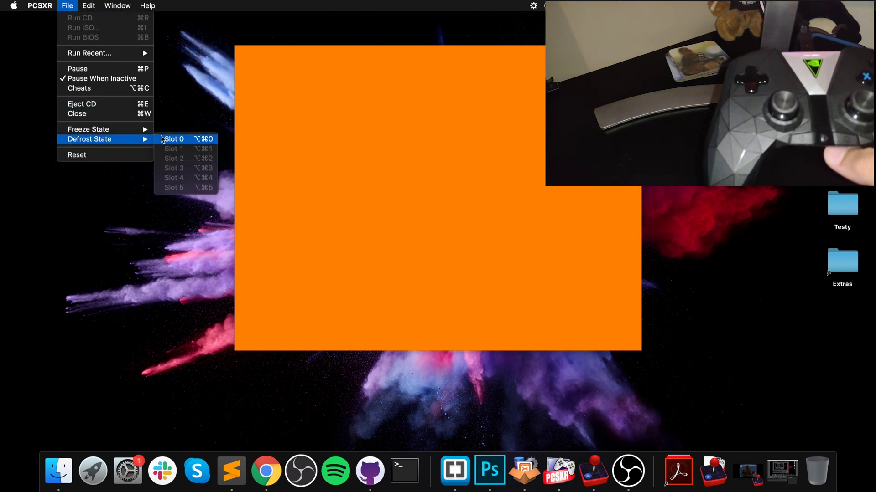
click(164, 139)
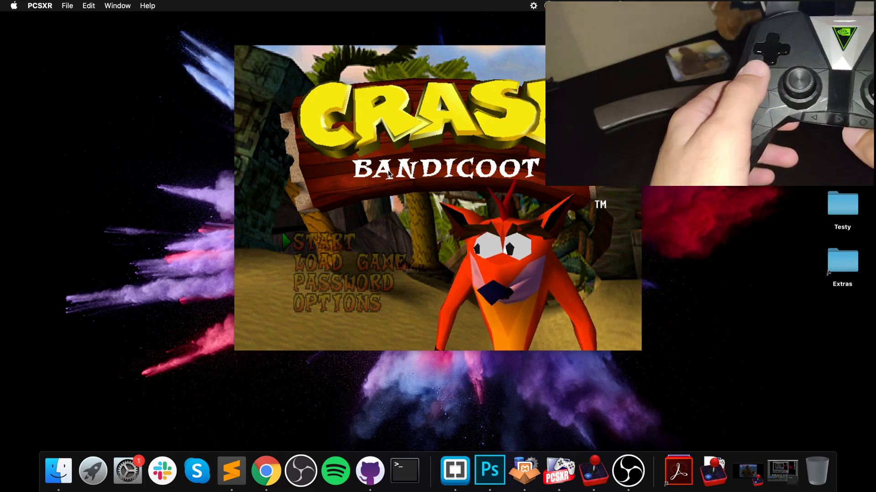
Step: Test the controller by moving down the game's title menu to Options and confirming a selection
key(Down)
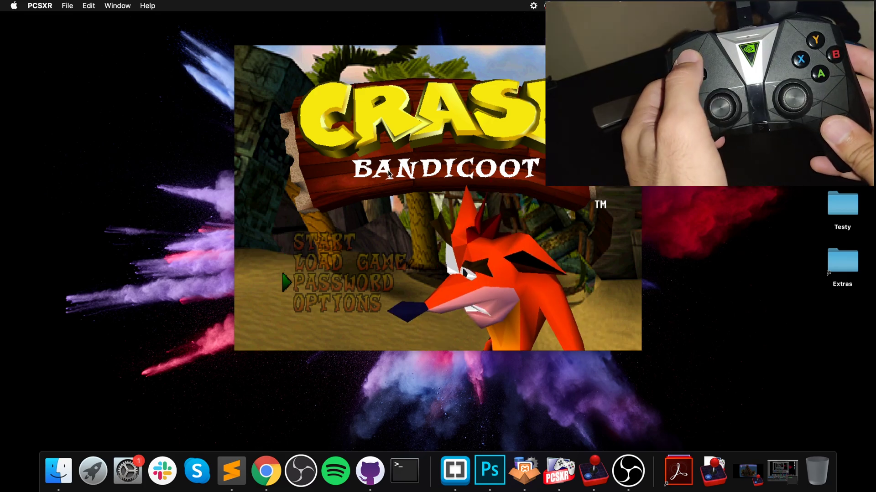
key(Down)
key(Down)
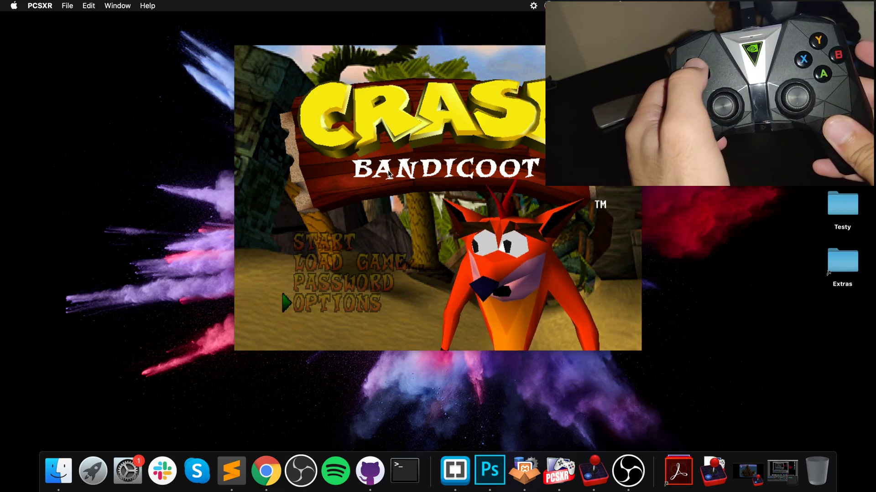
key(Return)
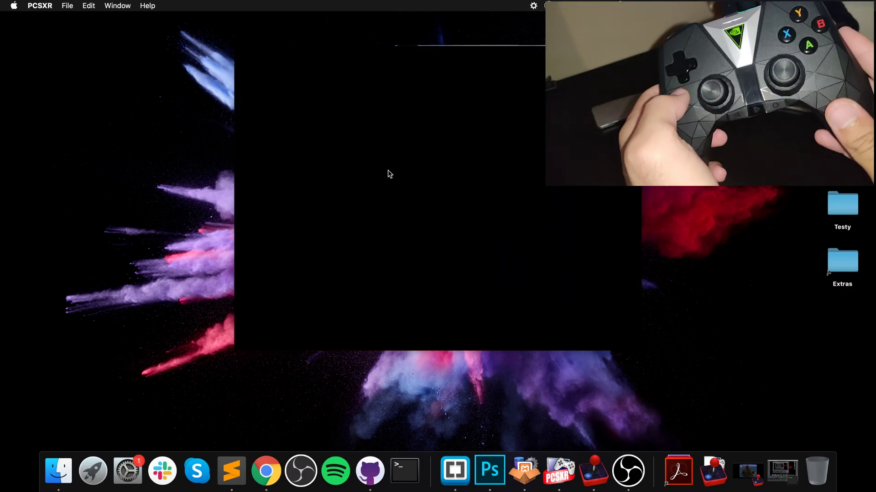